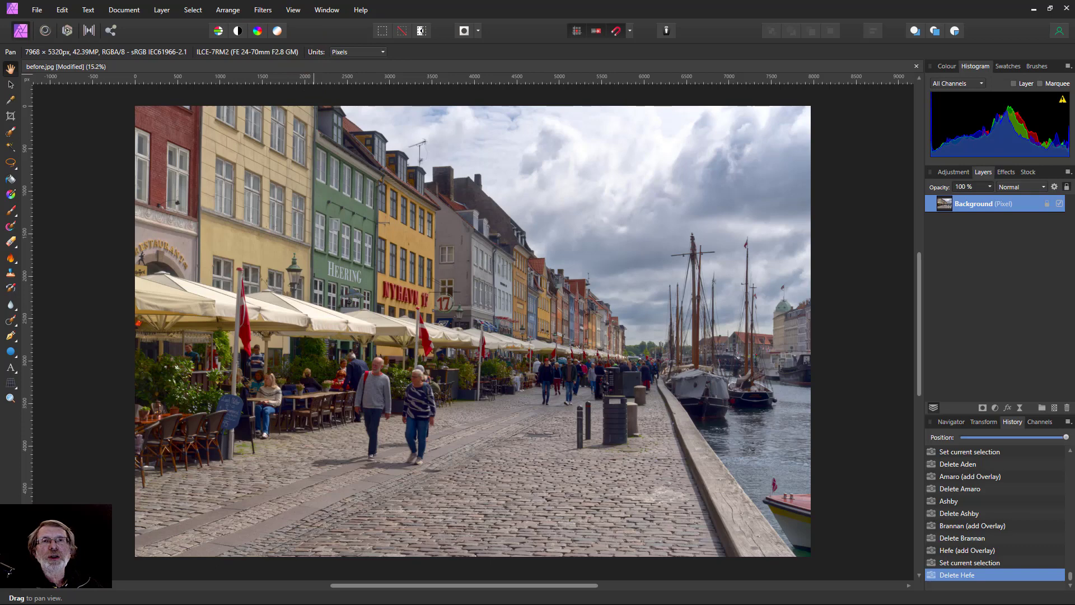
Switch from Affinity Photo to the Instagram curves download folder.
{"action": "key", "text": "alt+Tab"}
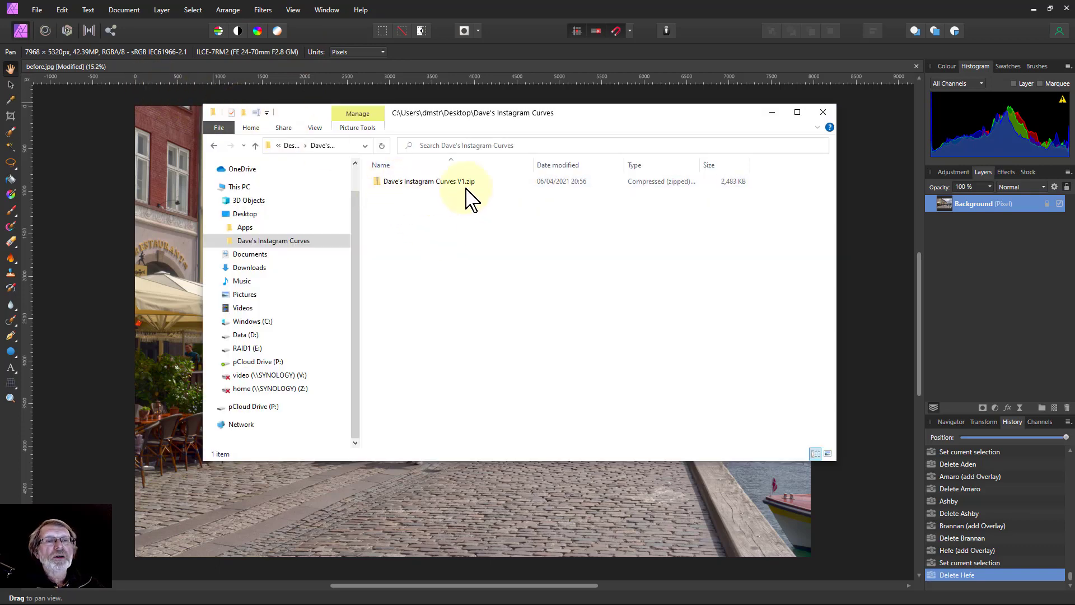
Copy all sixteen files out of Dave's Instagram Curves V1.zip into the Dave's Instagram Curves folder.
{"action": "left_click", "coordinate": [412, 180]}
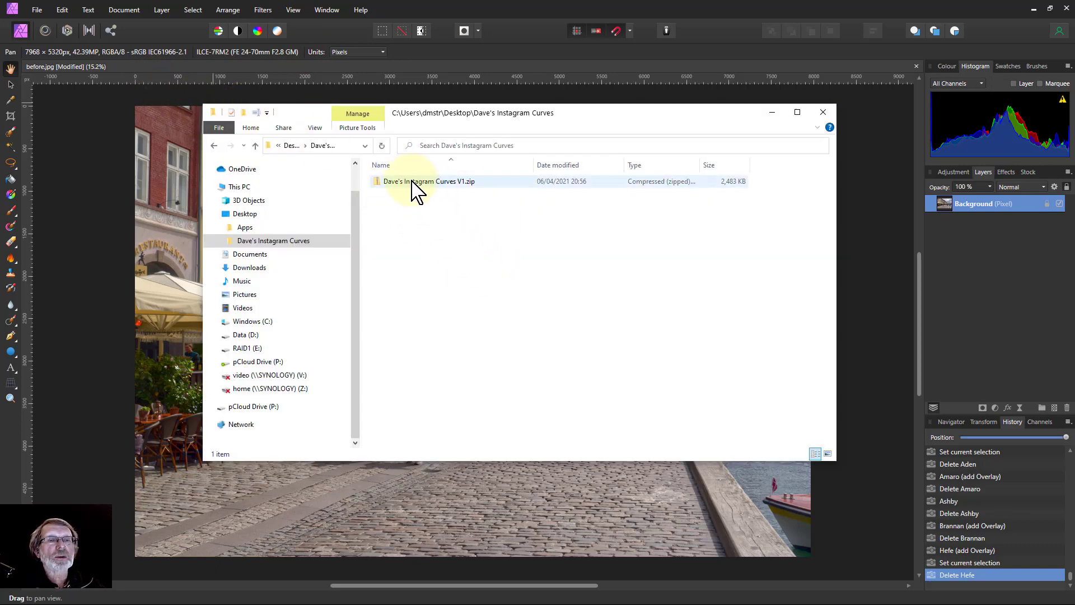
{"action": "double_click", "coordinate": [413, 183]}
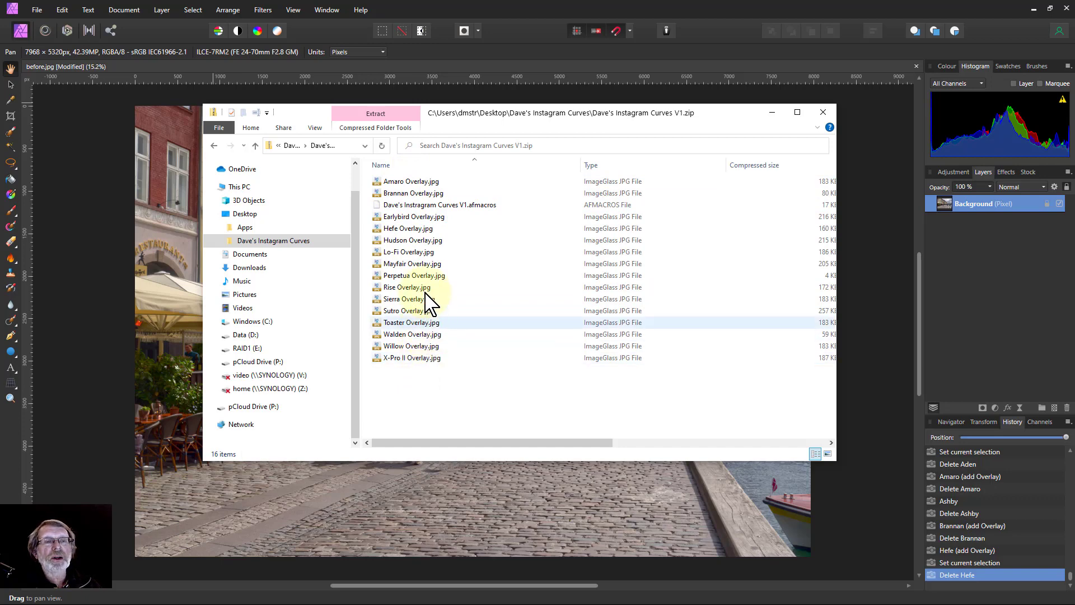
{"action": "left_click", "coordinate": [411, 182]}
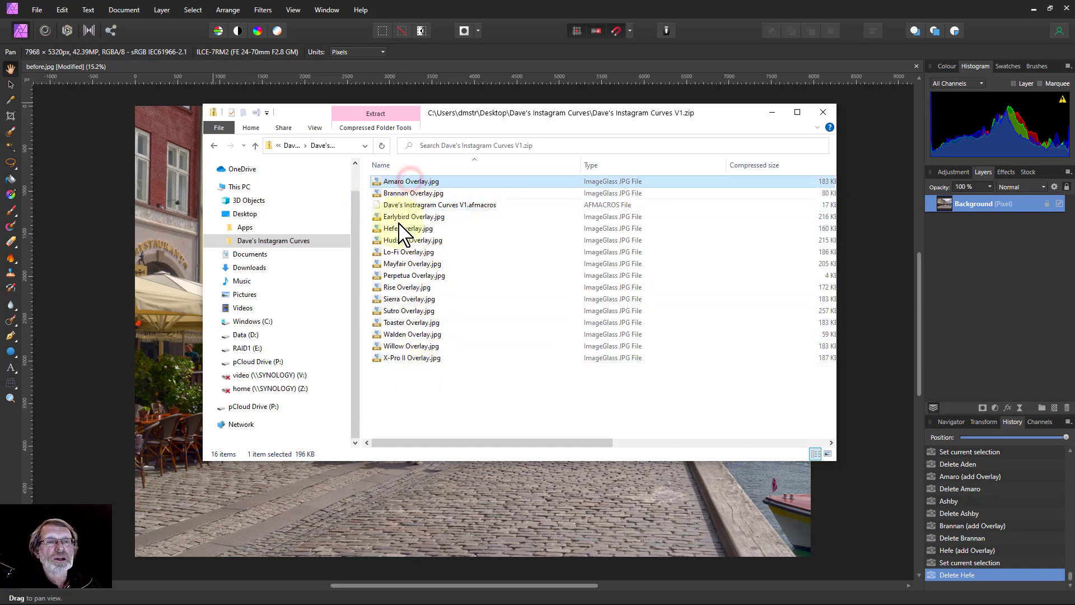
{"action": "left_click", "coordinate": [419, 361], "text": "shift"}
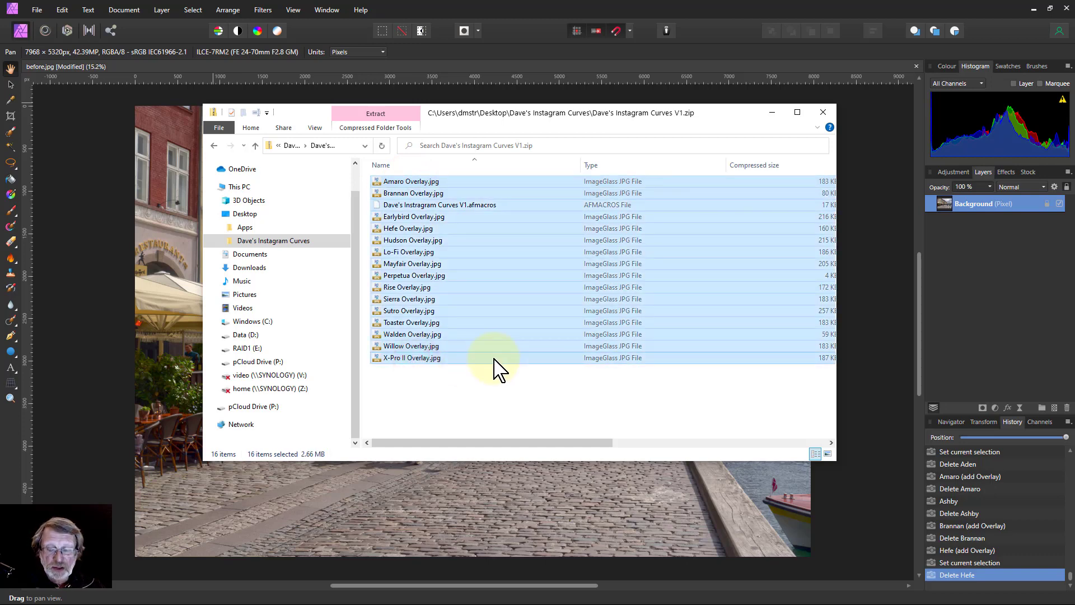
{"action": "left_click", "coordinate": [288, 147]}
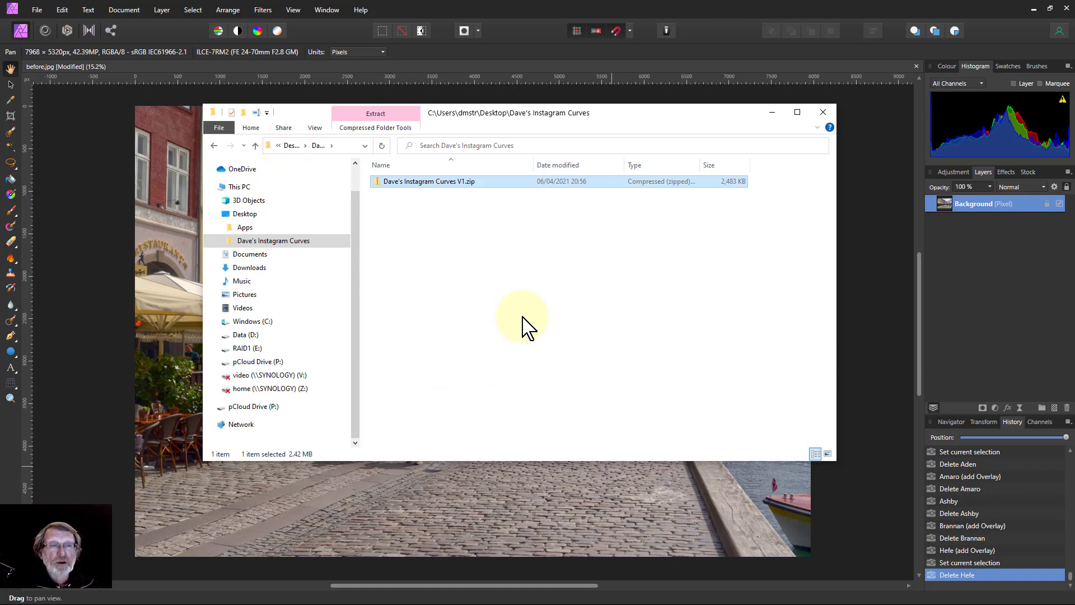
{"action": "key", "text": "ctrl+v"}
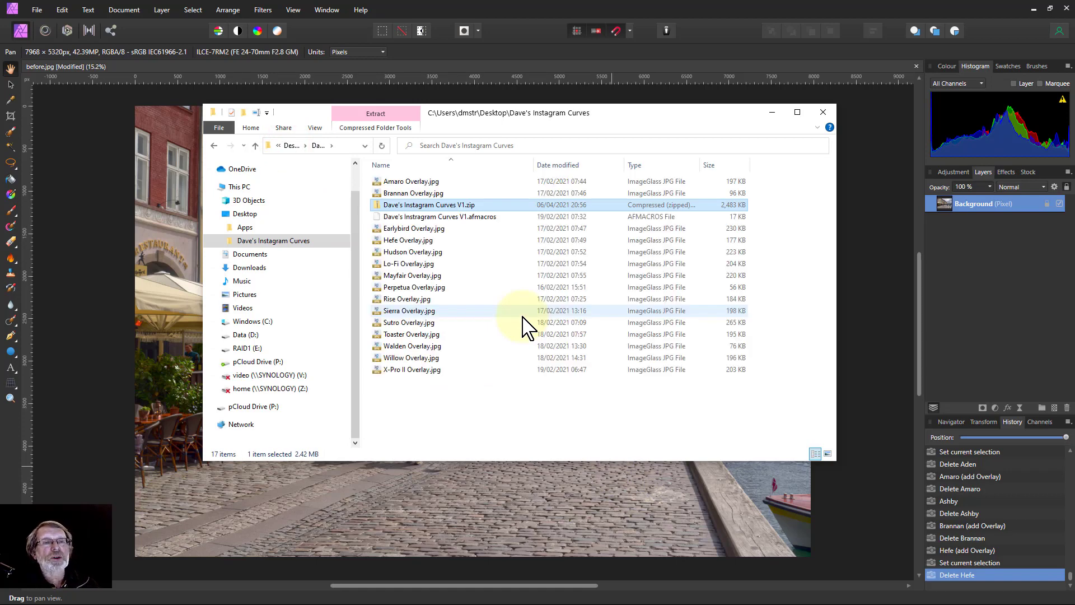
Drag Dave's Instagram Curves V1.afmacros onto the Affinity Photo canvas to import the macro library.
{"action": "left_click", "coordinate": [379, 218]}
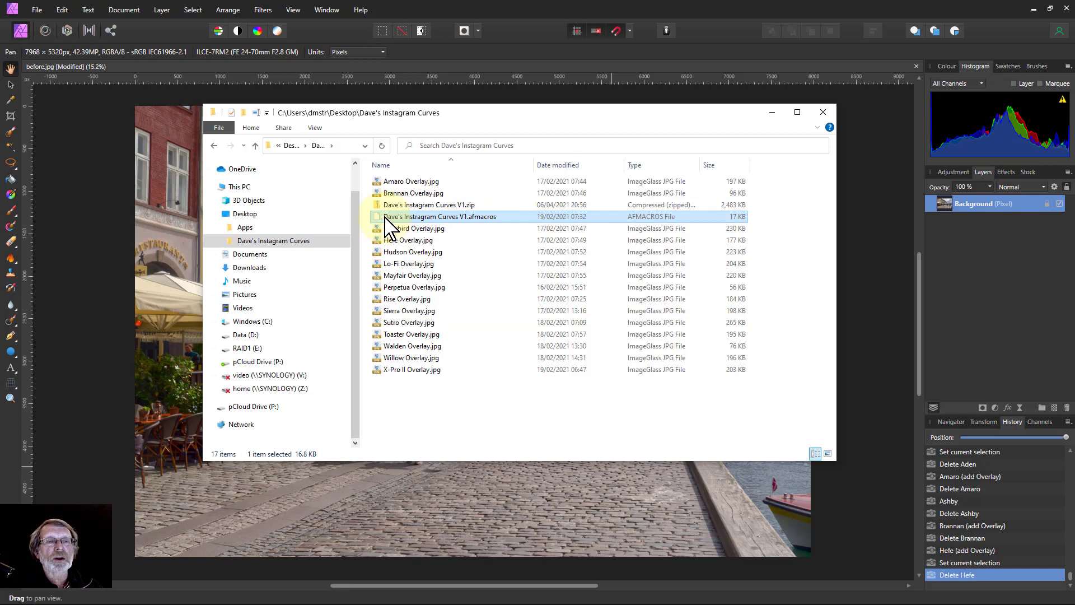
{"action": "left_click_drag", "start_coordinate": [388, 217], "coordinate": [389, 498]}
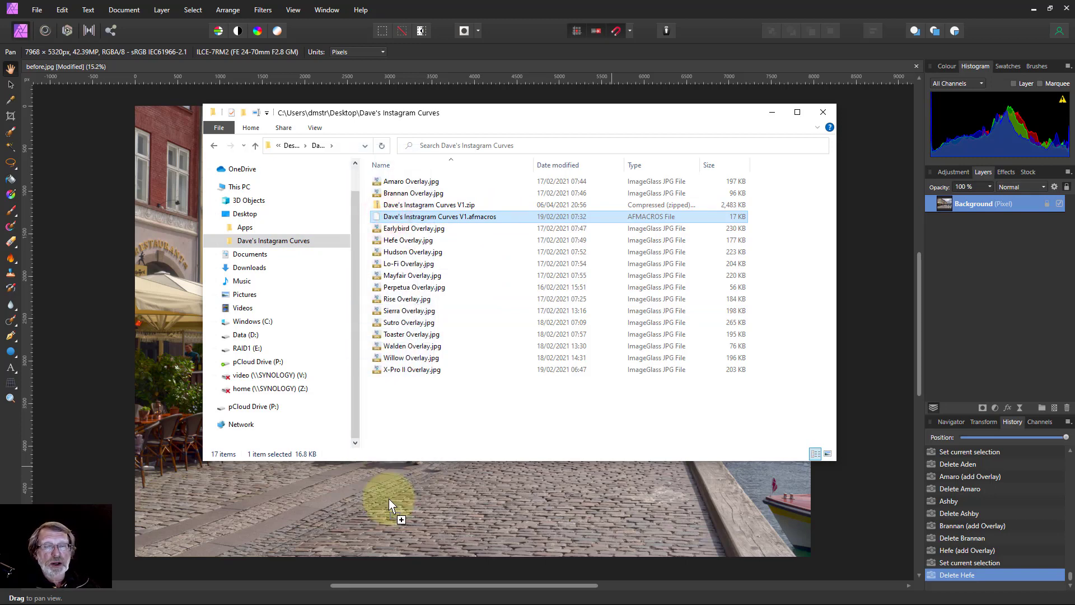
{"action": "left_click_drag", "start_coordinate": [388, 498], "coordinate": [389, 499]}
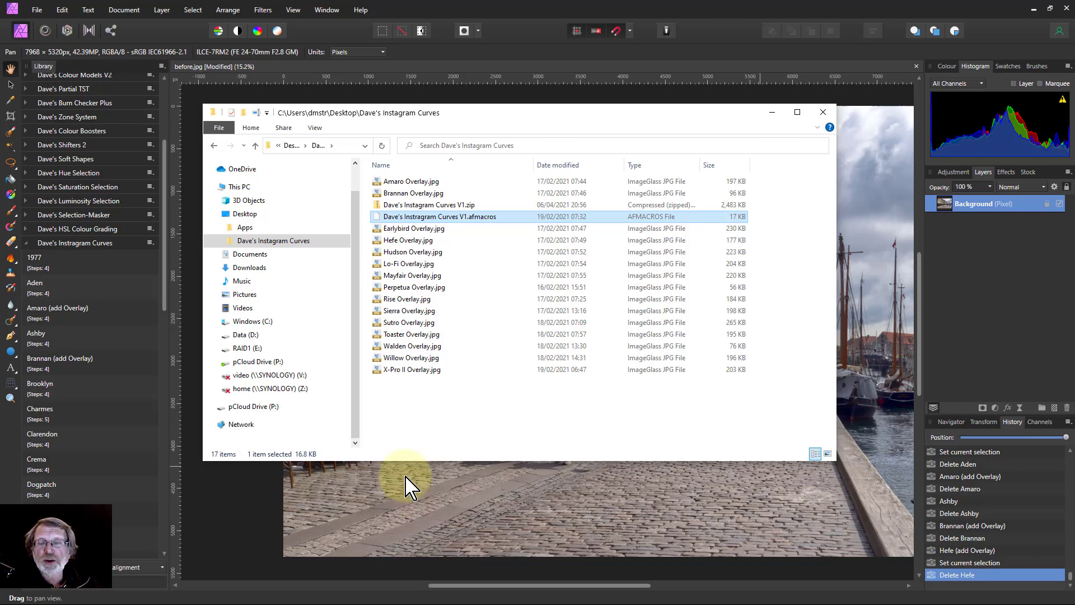
{"action": "left_click", "coordinate": [774, 112]}
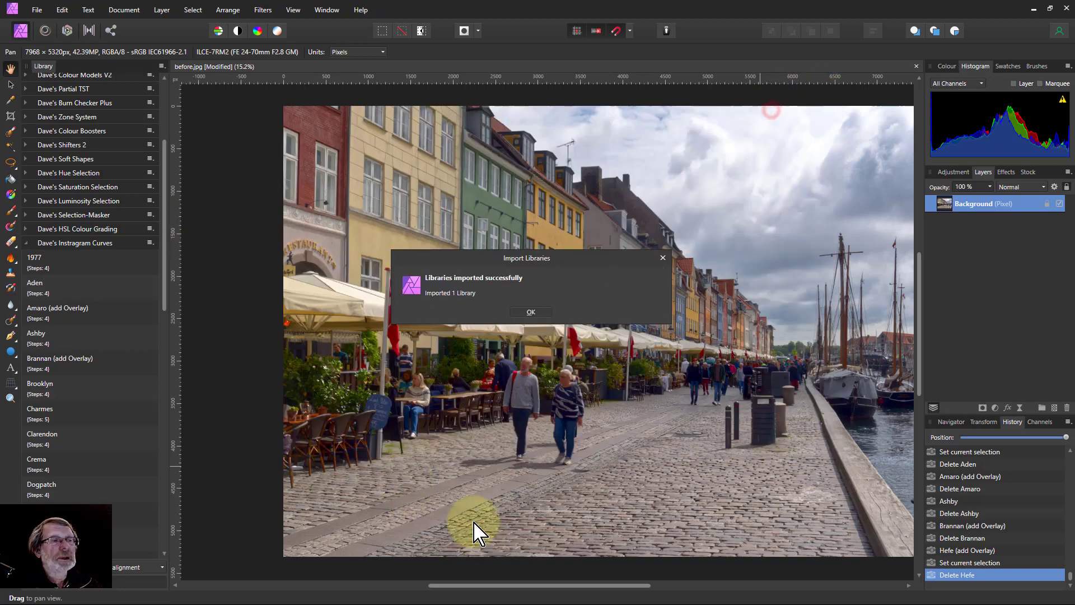
Run the 1977 macro from the Library and open the resulting Curves adjustment settings.
{"action": "left_click", "coordinate": [527, 313]}
{"action": "left_click_drag", "start_coordinate": [582, 299], "coordinate": [507, 298]}
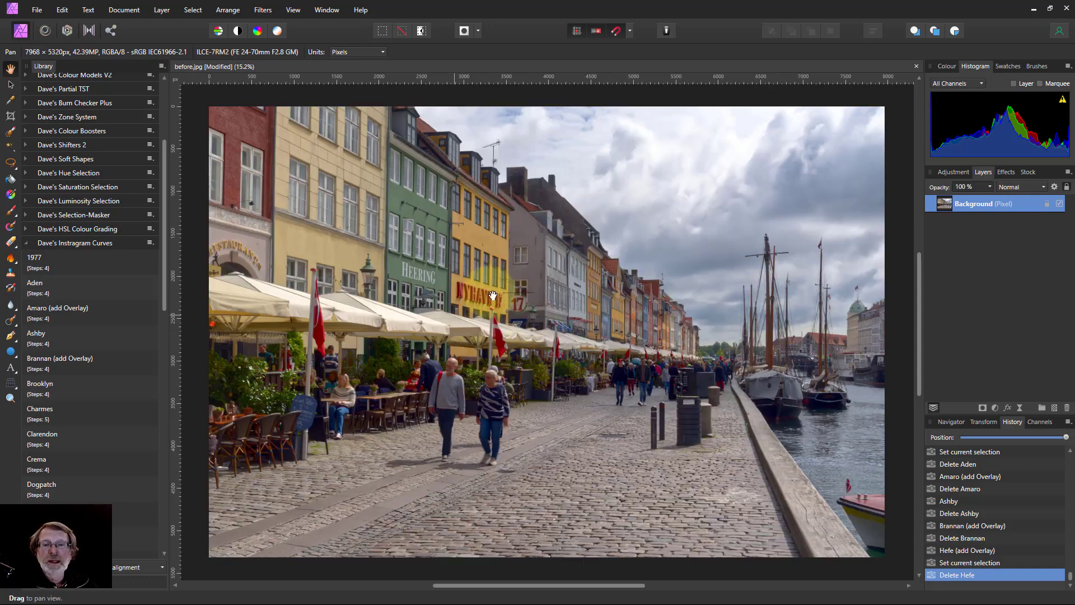
{"action": "left_click", "coordinate": [46, 263]}
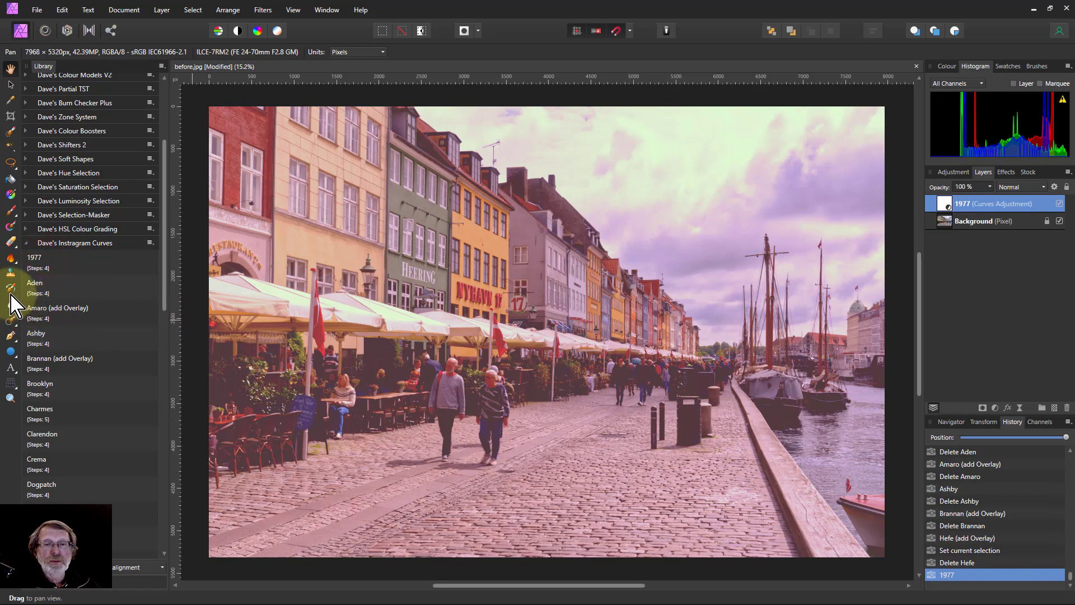
{"action": "double_click", "coordinate": [947, 208]}
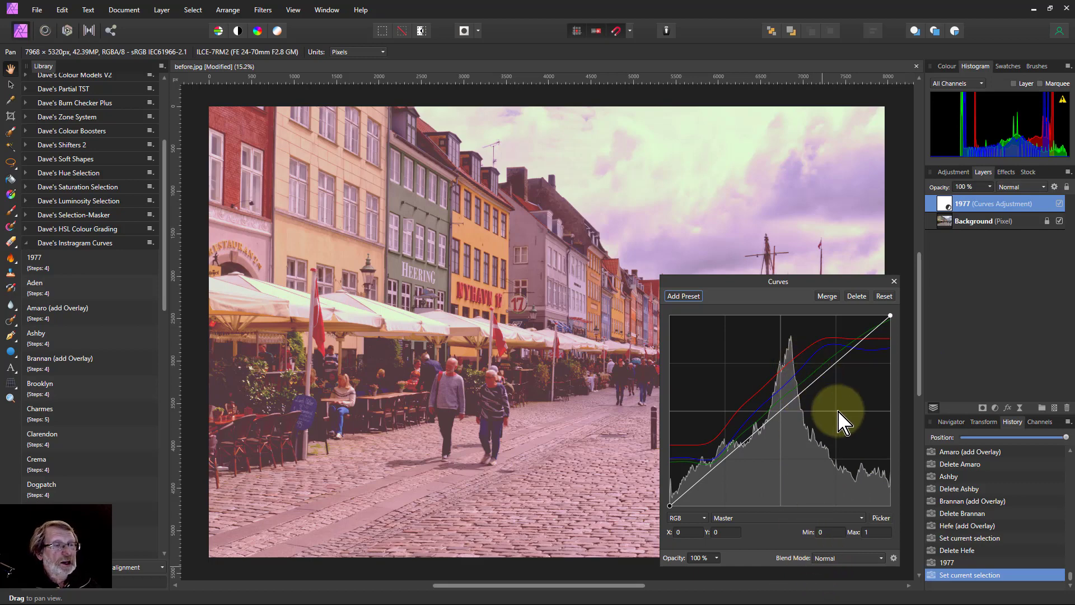
Adjust the 1977 Red channel curve near the highlights, then delete the 1977 Curves layer.
{"action": "left_click", "coordinate": [723, 518]}
{"action": "left_click", "coordinate": [736, 541]}
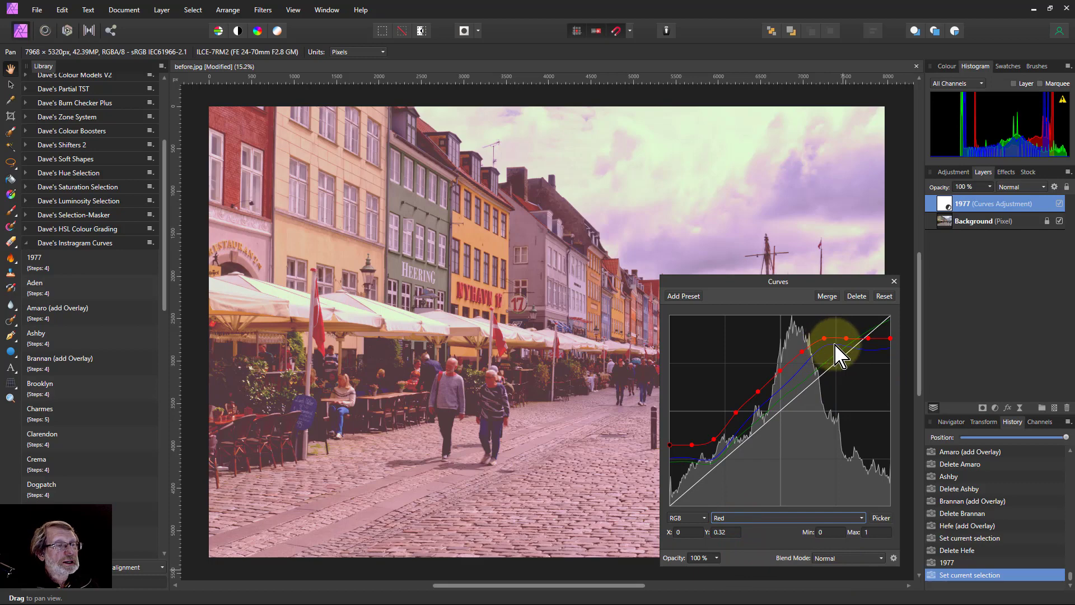
{"action": "left_click", "coordinate": [869, 330]}
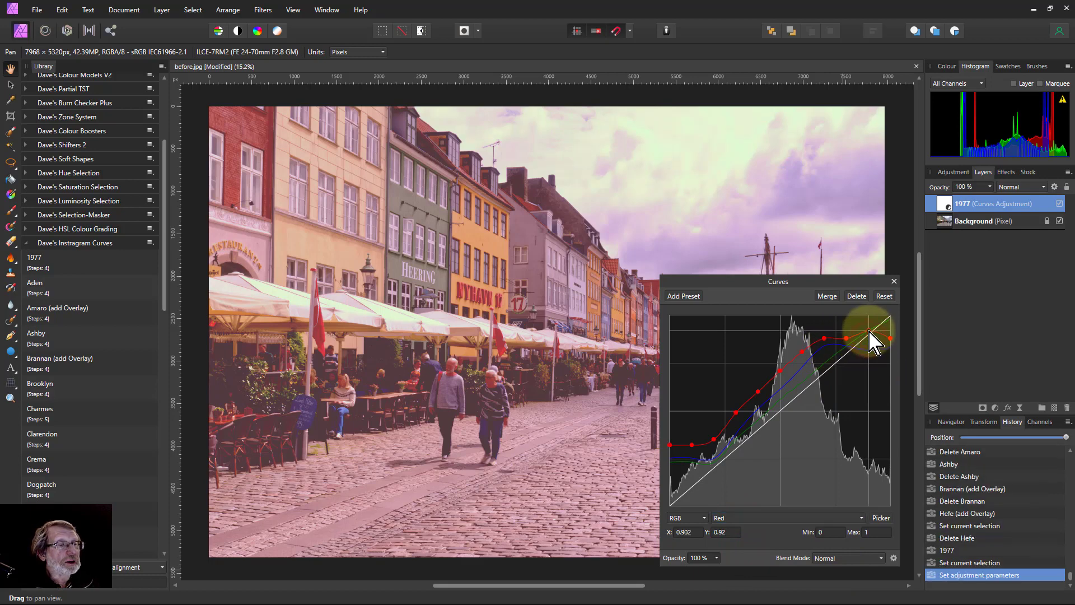
{"action": "left_click_drag", "start_coordinate": [889, 339], "coordinate": [849, 334]}
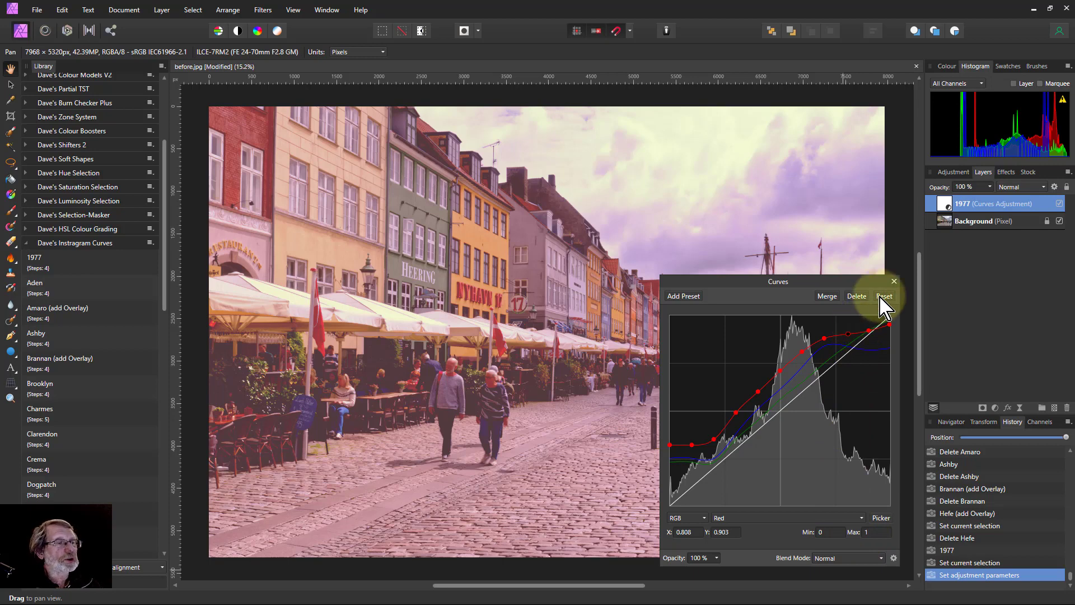
{"action": "left_click", "coordinate": [931, 204]}
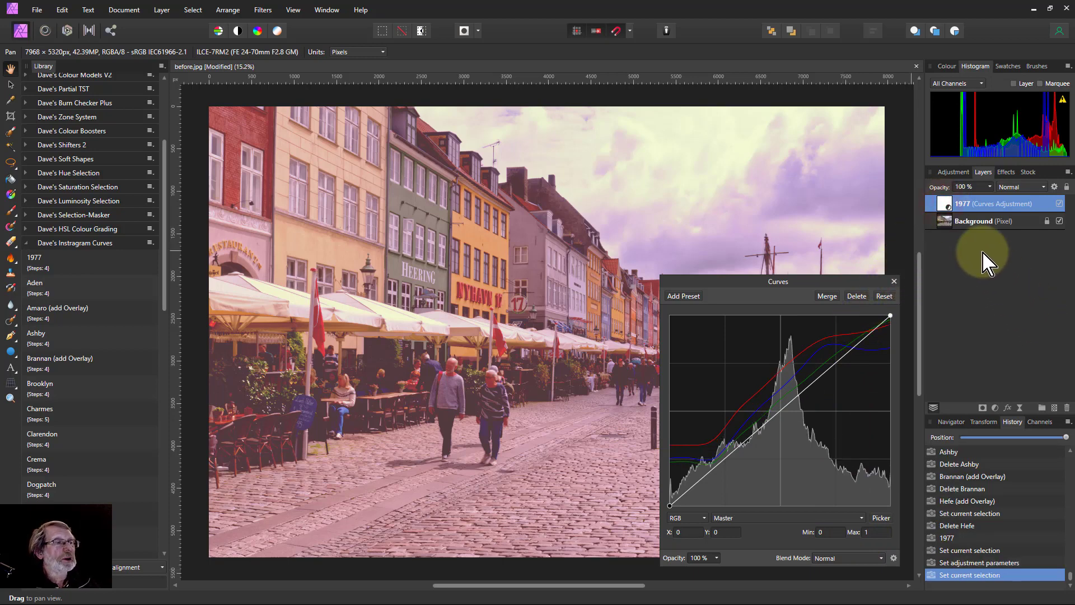
{"action": "key", "text": "Delete"}
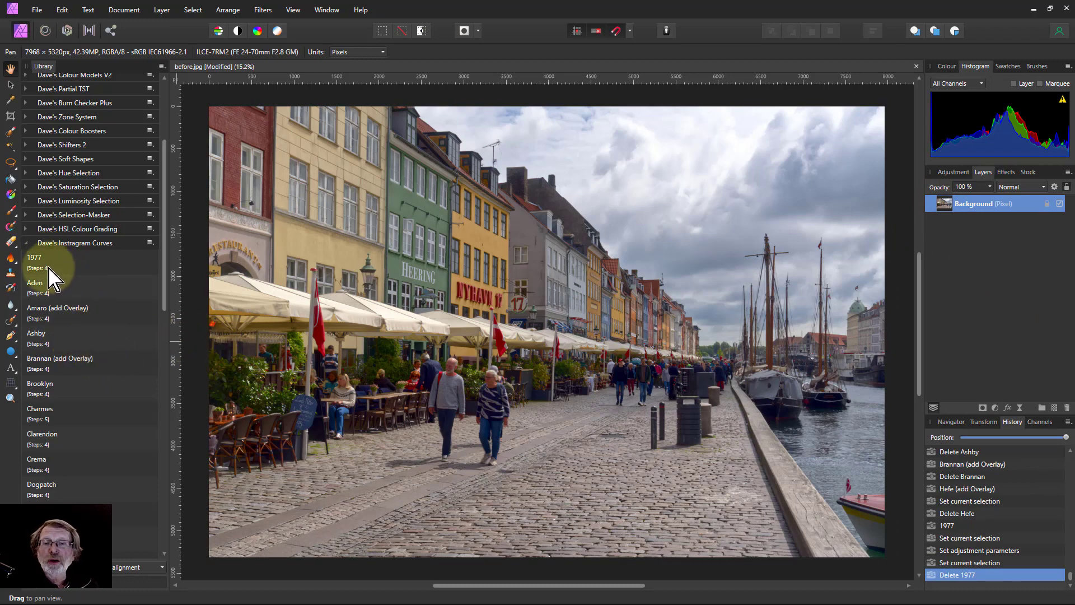
Try the Aden, Amaro, Ashby and Brannan curves presets, deleting each resulting layer.
{"action": "left_click", "coordinate": [36, 287]}
{"action": "key", "text": "Delete"}
{"action": "left_click", "coordinate": [45, 312]}
{"action": "key", "text": "Delete"}
{"action": "left_click", "coordinate": [38, 343]}
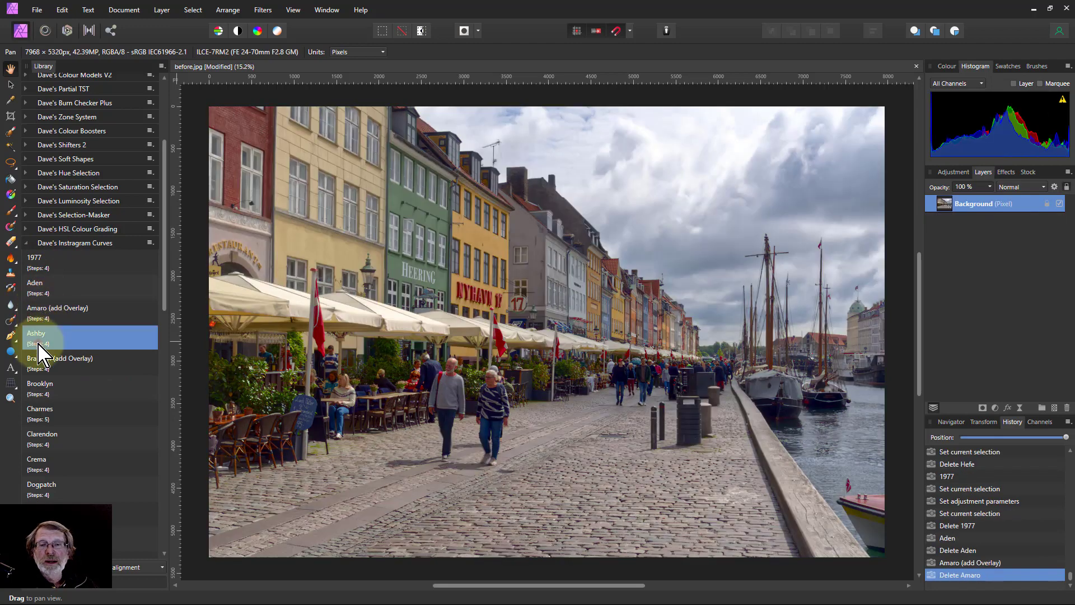
{"action": "key", "text": "Delete"}
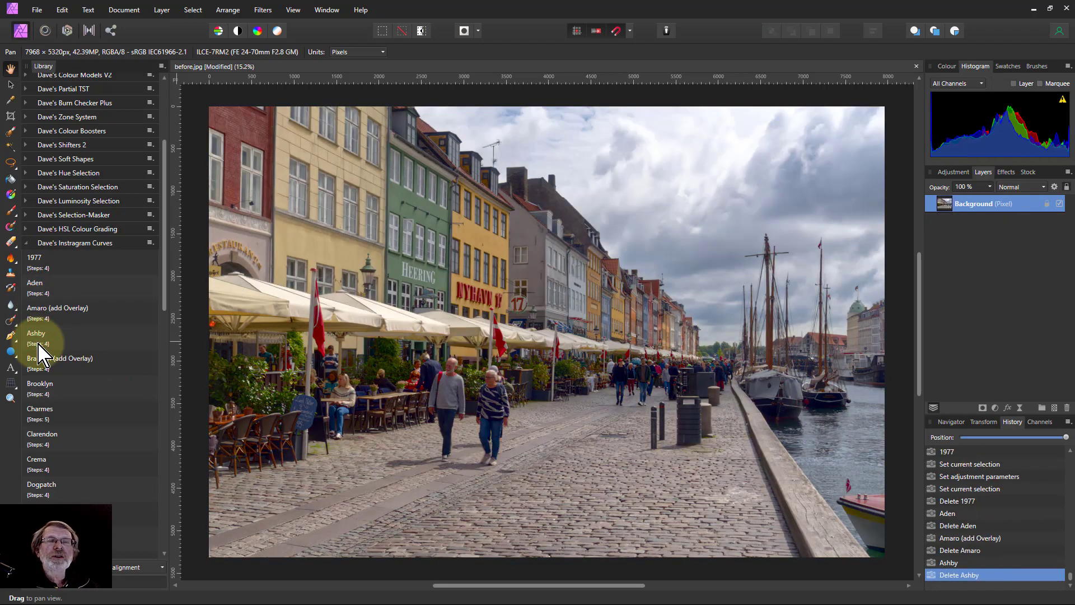
{"action": "left_click", "coordinate": [52, 363]}
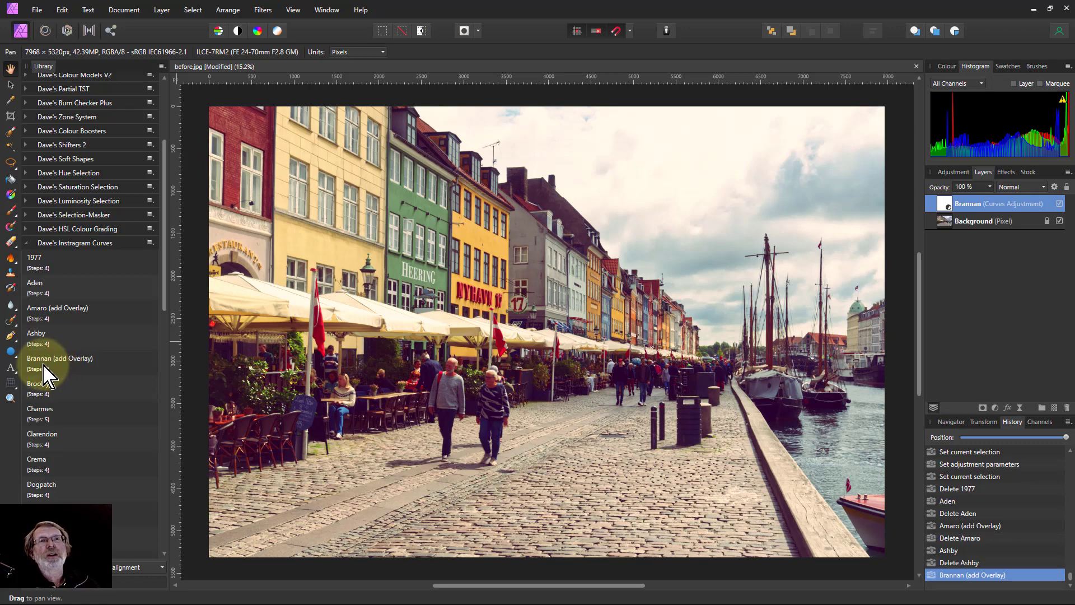
{"action": "key", "text": "Delete"}
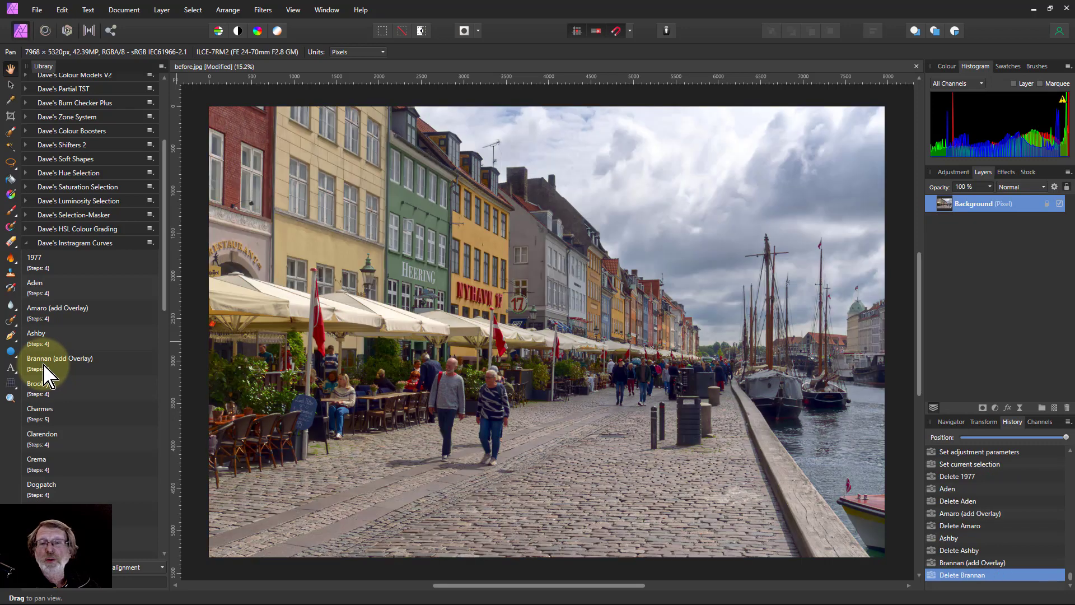
Apply the Hefe (add Overlay) curves preset to the harbour photo.
{"action": "scroll", "coordinate": [44, 380], "scroll_direction": "down", "scroll_amount": 4}
{"action": "scroll", "coordinate": [52, 381], "scroll_direction": "down", "scroll_amount": 7}
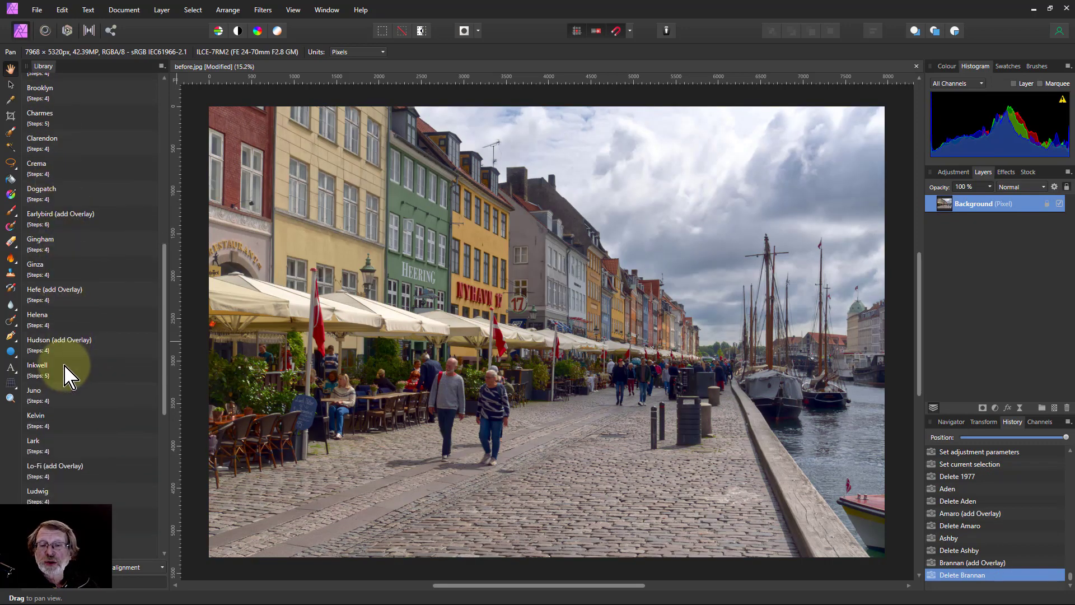
{"action": "left_click", "coordinate": [42, 301]}
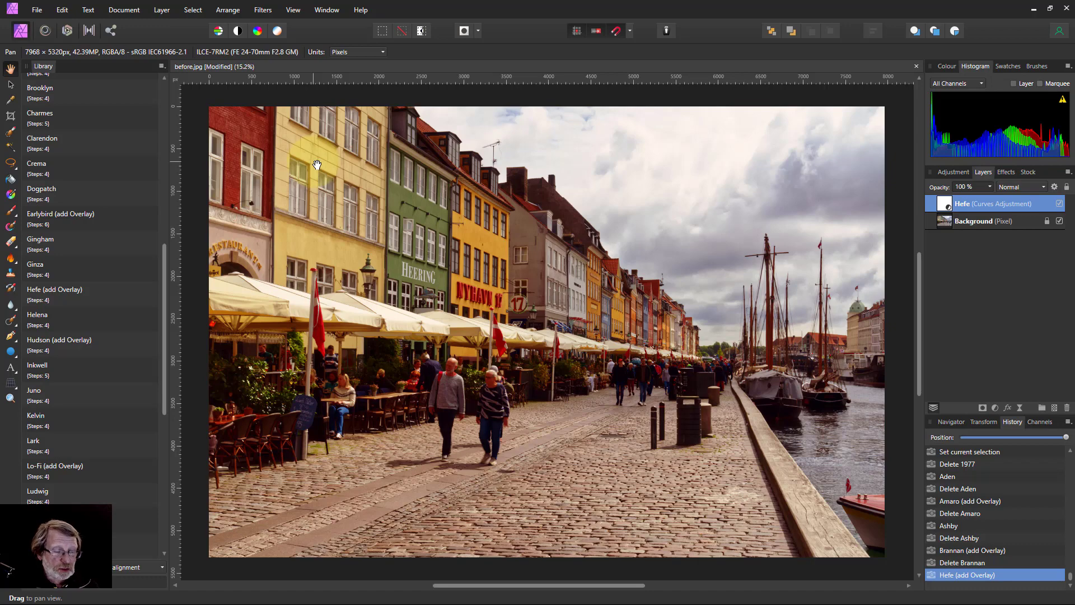
{"action": "key", "text": "ctrl+o"}
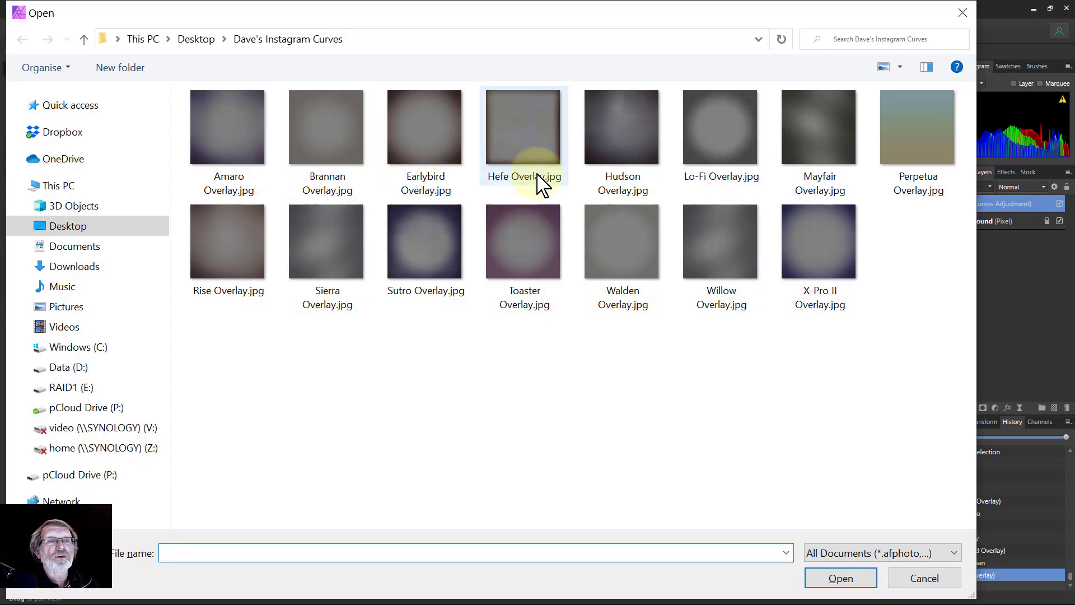
Open Hefe Overlay.jpg and select the entire vignette image.
{"action": "double_click", "coordinate": [522, 137]}
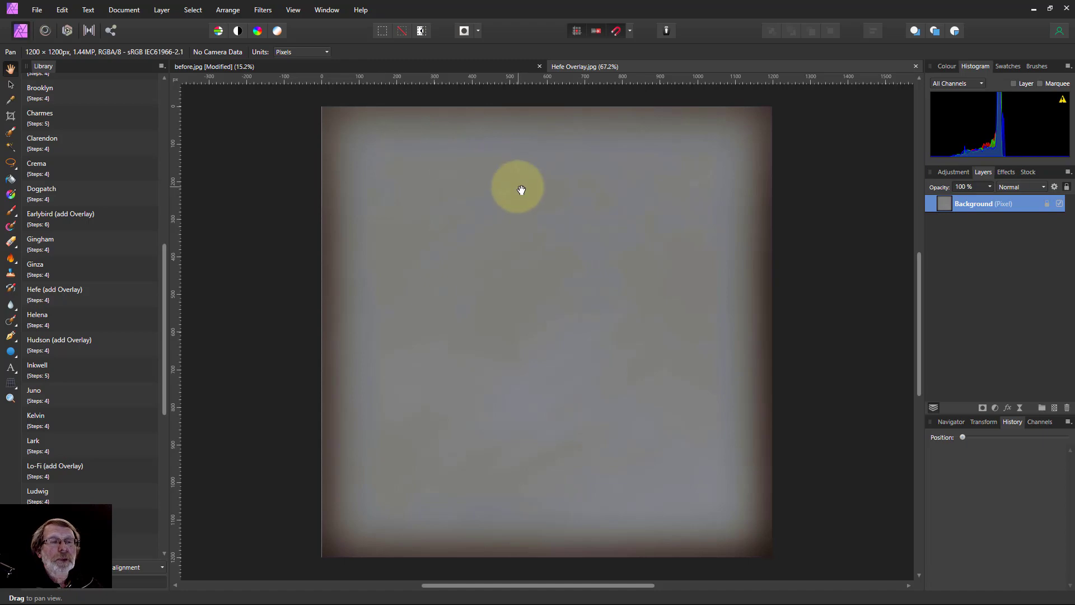
{"action": "key", "text": "ctrl+a"}
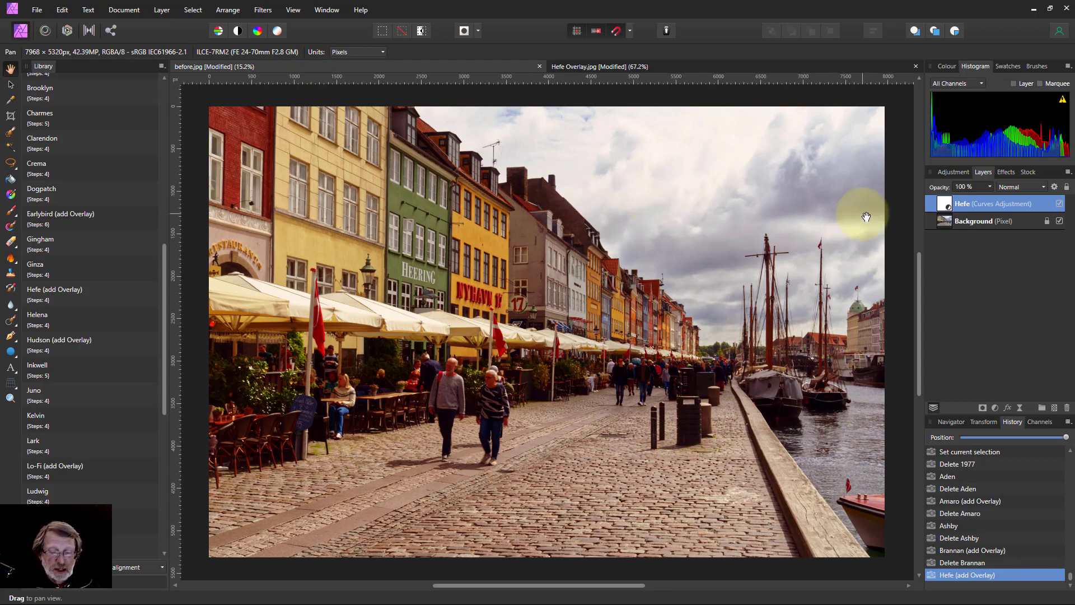
Paste the Hefe vignette, stretch it to the photo's full width and height, and set blend mode to Overlay.
{"action": "key", "text": "ctrl+v"}
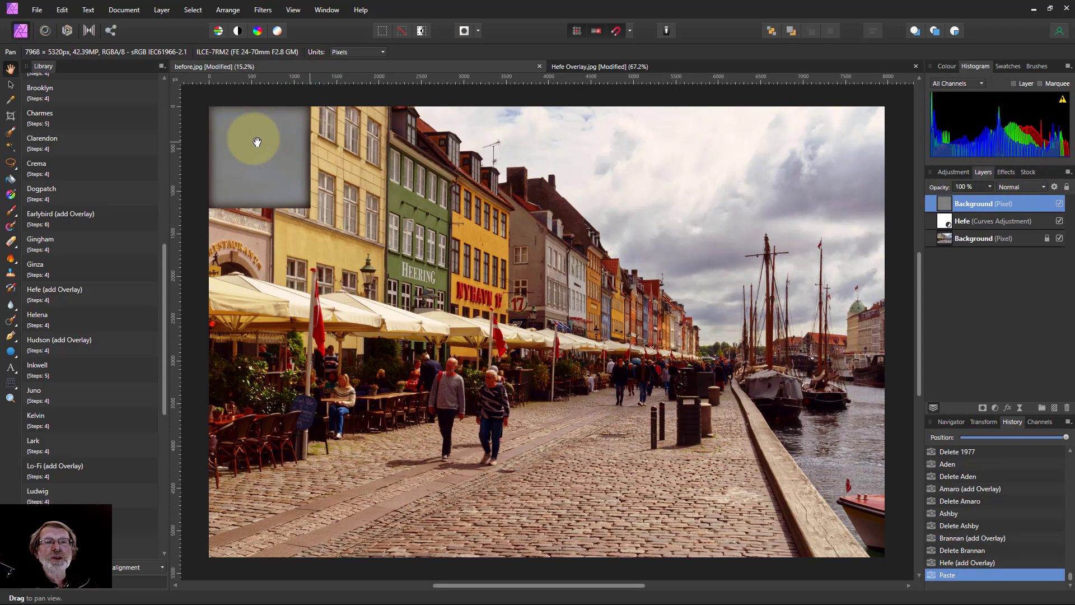
{"action": "left_click", "coordinate": [11, 85]}
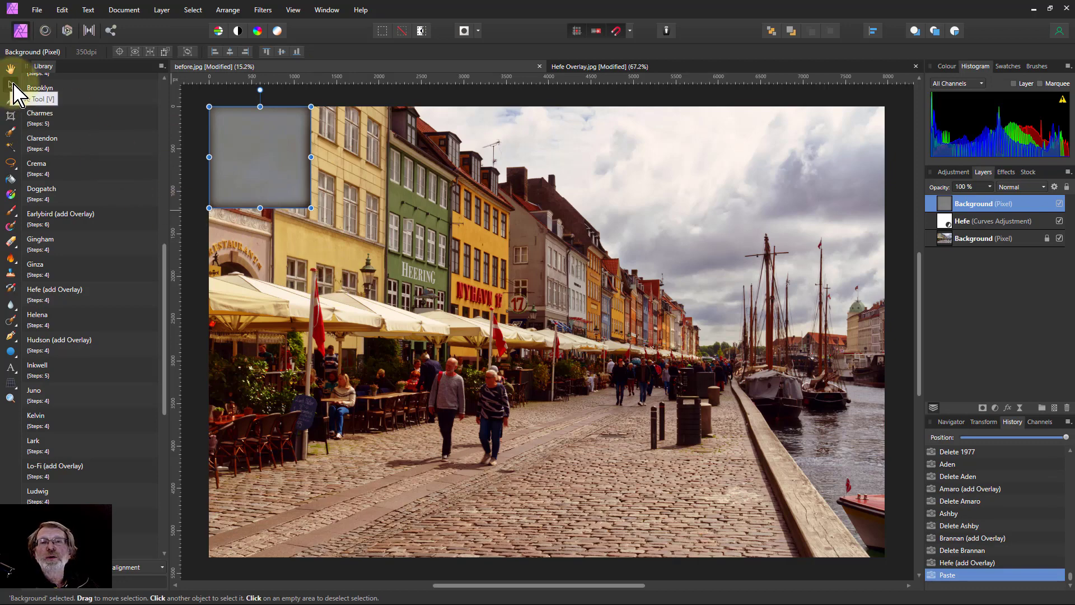
{"action": "left_click_drag", "start_coordinate": [311, 158], "coordinate": [885, 174]}
{"action": "left_click_drag", "start_coordinate": [548, 227], "coordinate": [549, 557]}
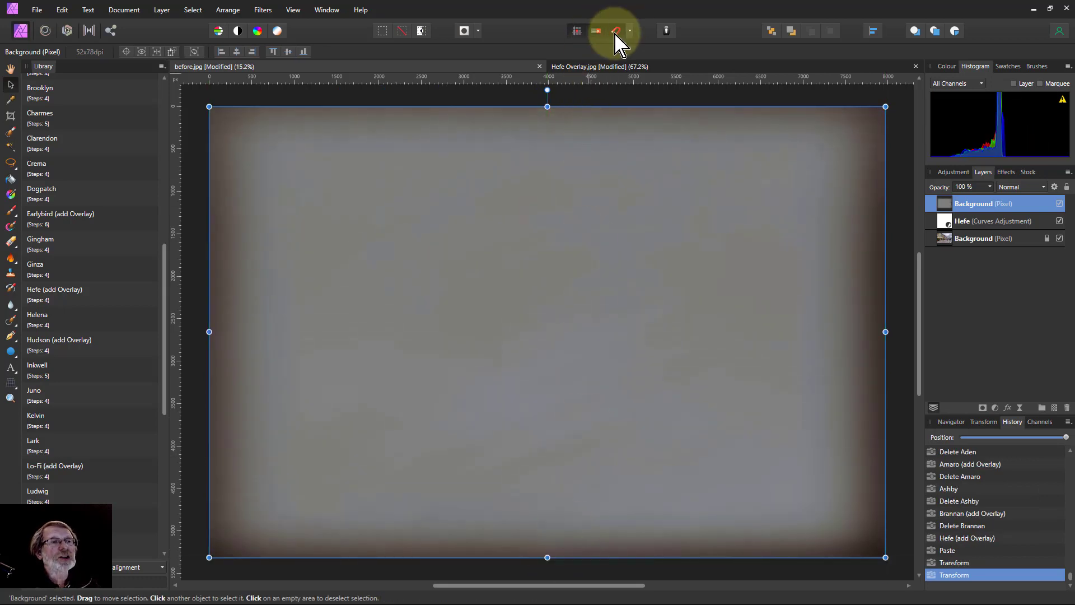
{"action": "left_click", "coordinate": [1013, 187]}
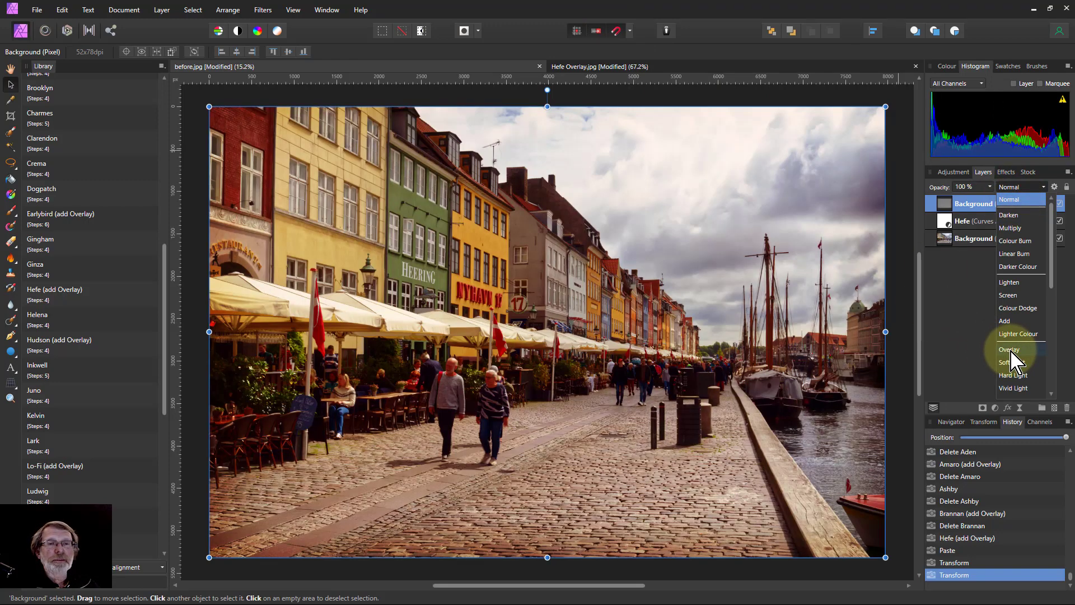
{"action": "left_click", "coordinate": [1009, 351]}
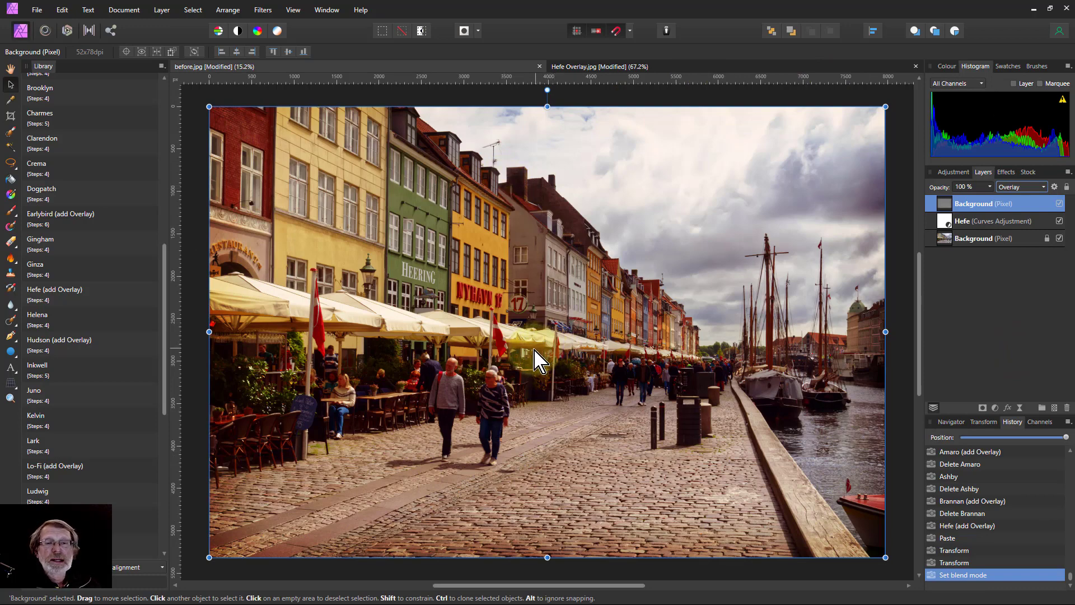
{"action": "scroll", "coordinate": [77, 324], "scroll_direction": "down", "scroll_amount": 5}
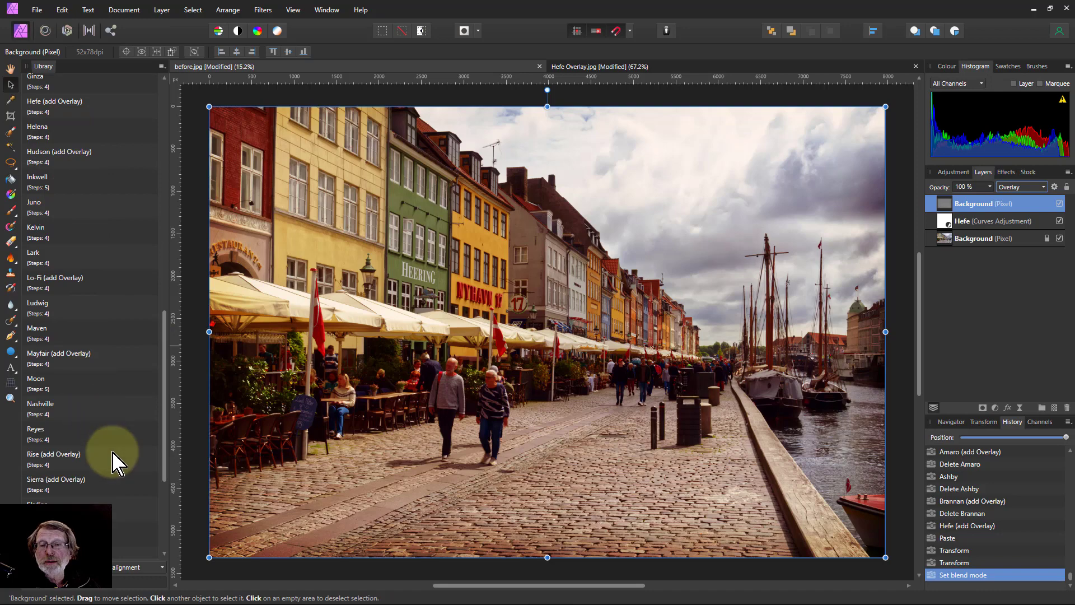